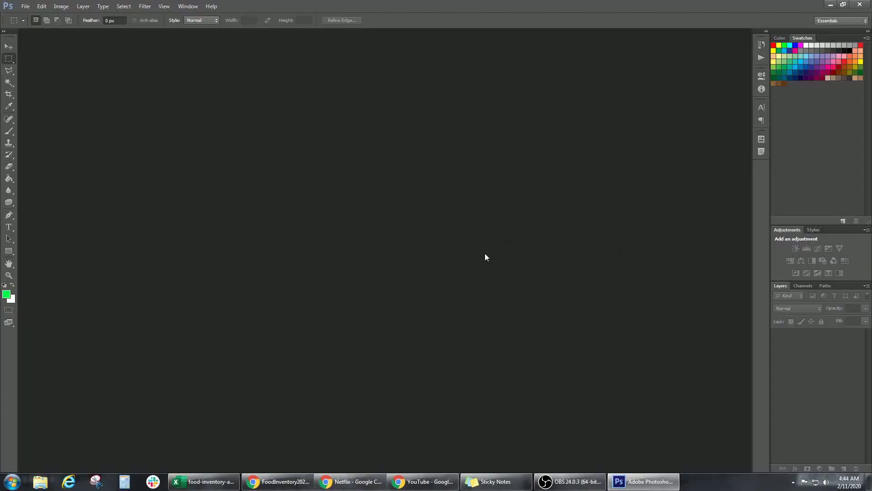
- Create a new 1214 × 323 px document with a white background
{"action": "left_click", "coordinate": [25, 6]}
{"action": "left_click", "coordinate": [33, 16]}
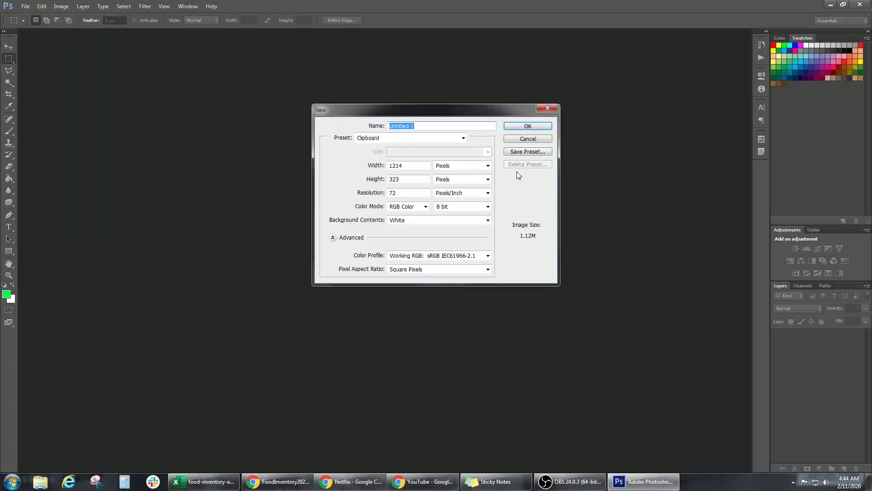
{"action": "left_click", "coordinate": [539, 127]}
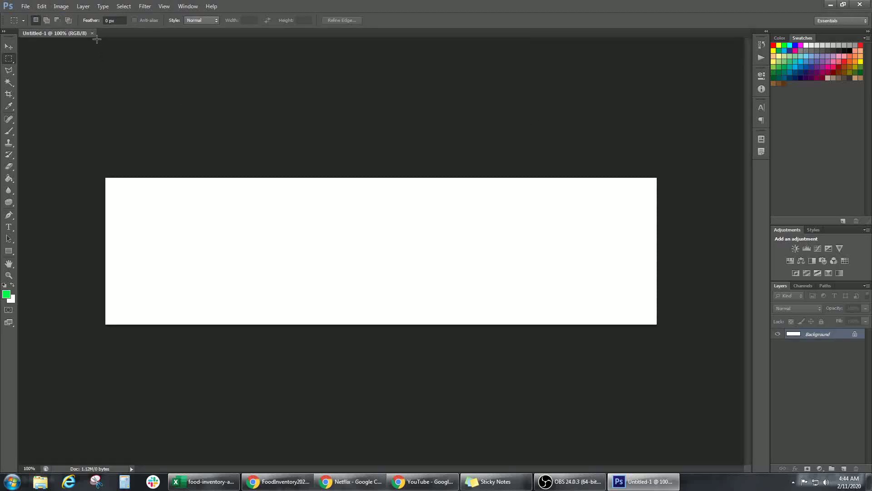
{"action": "left_click", "coordinate": [9, 227]}
- Type 'welcome' on the canvas and drag it to the banner centre
{"action": "left_click", "coordinate": [161, 256]}
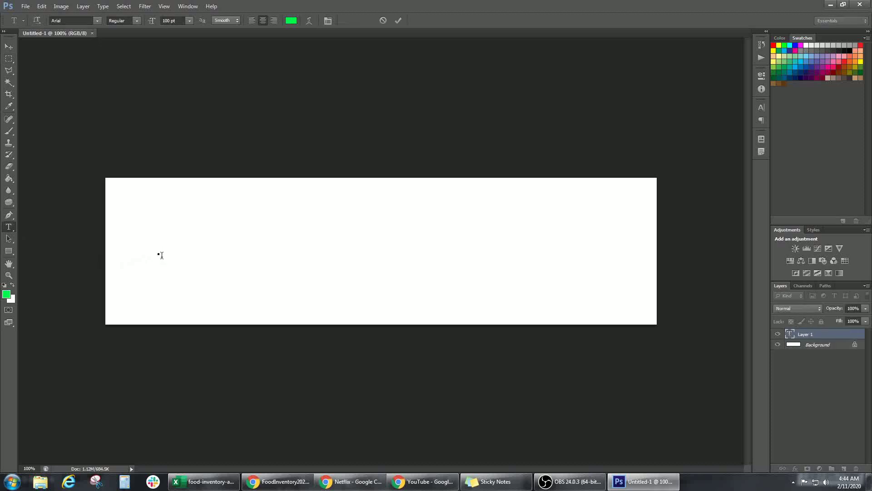
{"action": "type", "text": "we"}
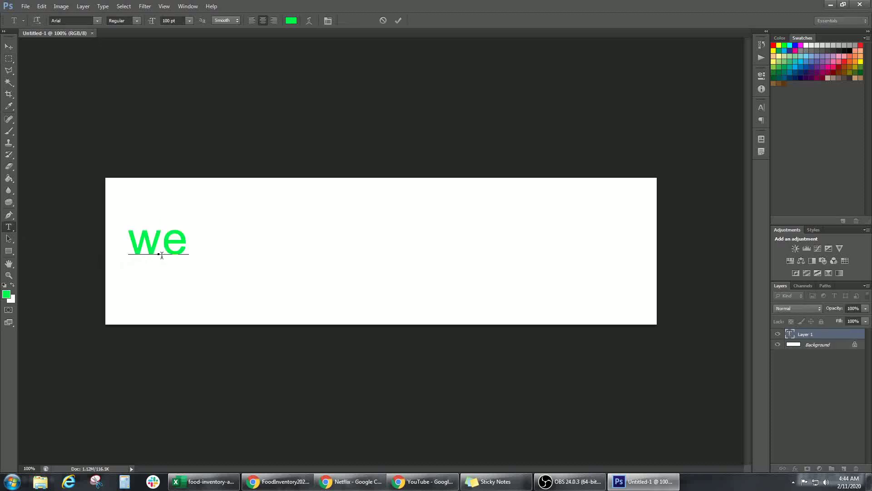
{"action": "type", "text": "l"}
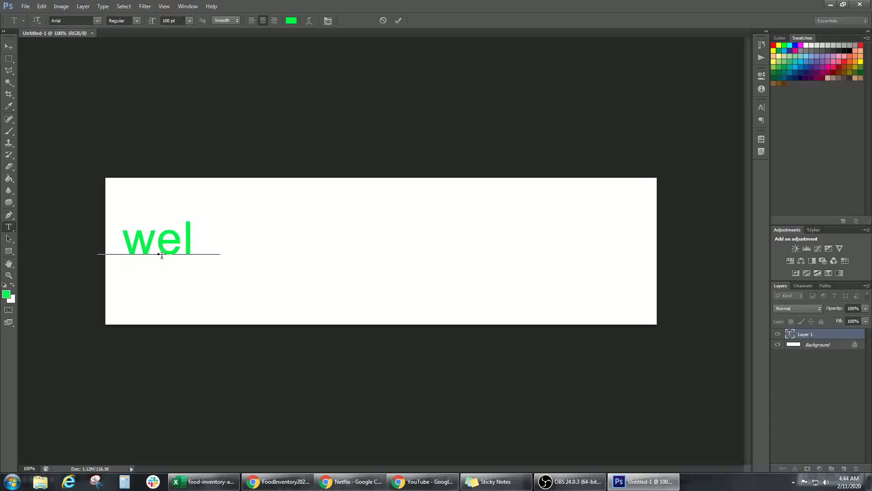
{"action": "type", "text": "come"}
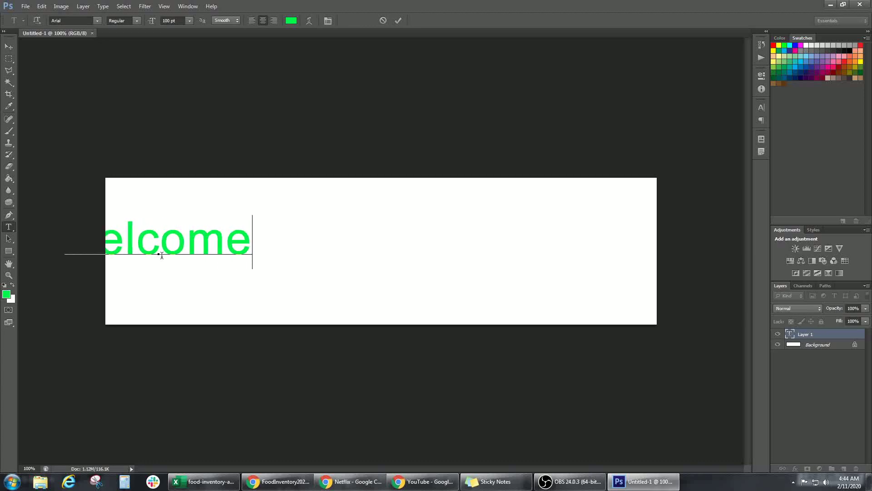
{"action": "key", "text": "ctrl+Return"}
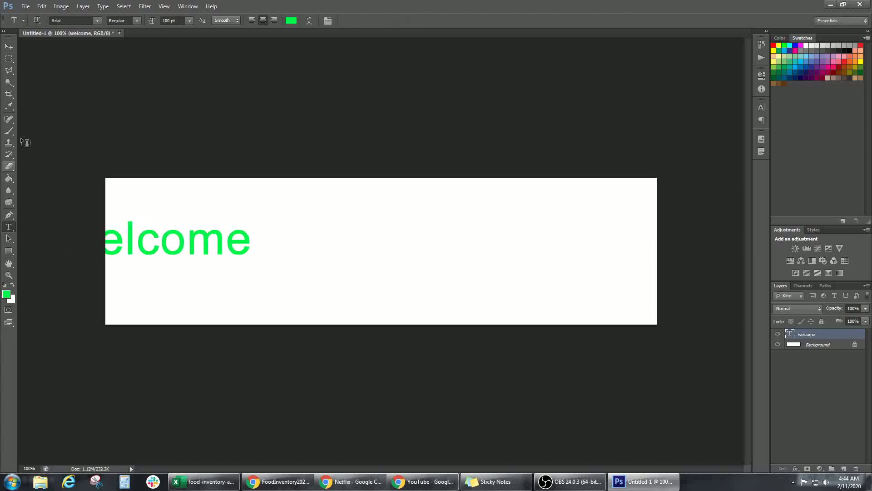
{"action": "left_click", "coordinate": [9, 47]}
{"action": "left_click_drag", "start_coordinate": [142, 231], "coordinate": [363, 232]}
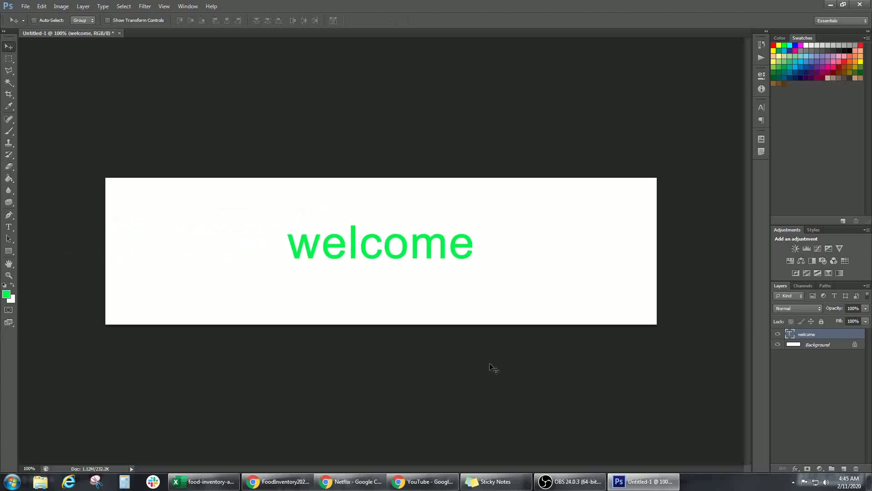
- Give the welcome text a 16 px saturated blue Stroke layer effect
{"action": "left_click", "coordinate": [796, 468]}
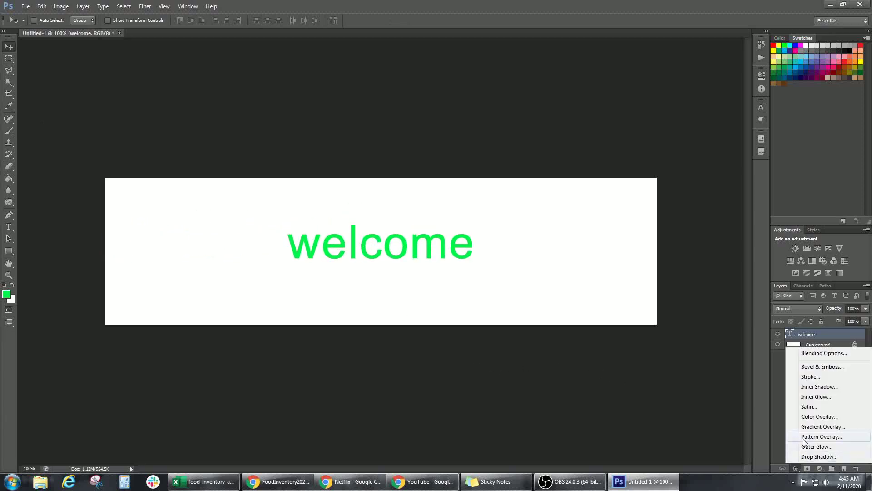
{"action": "left_click", "coordinate": [811, 377]}
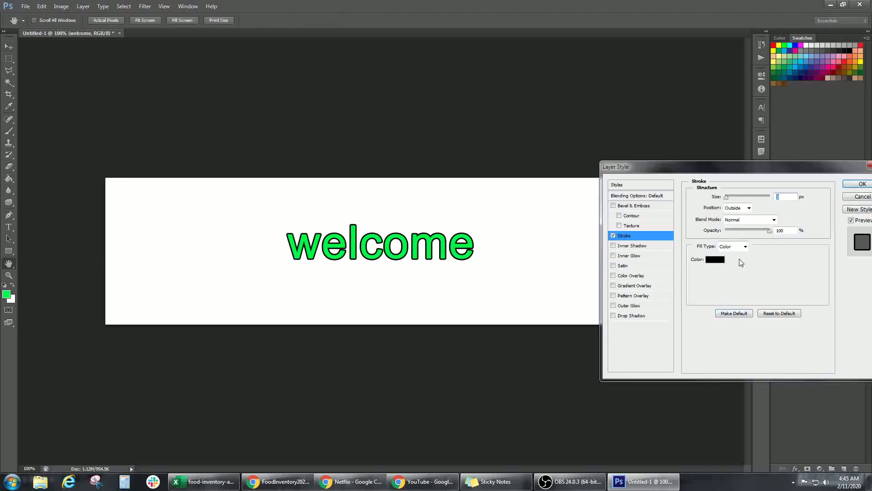
{"action": "left_click_drag", "start_coordinate": [727, 202], "coordinate": [733, 202]}
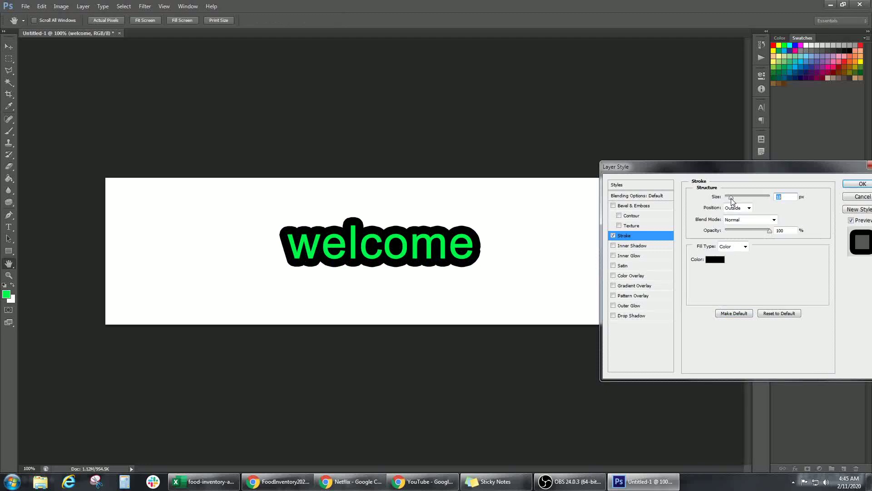
{"action": "left_click", "coordinate": [715, 259]}
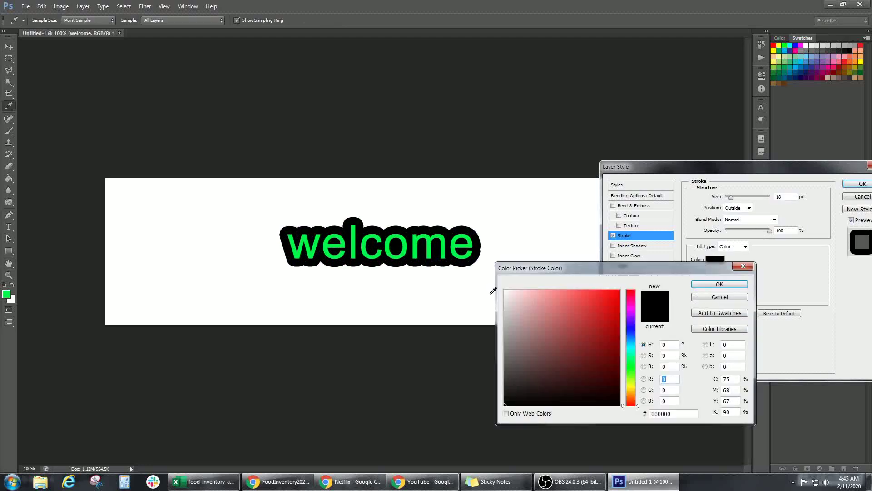
{"action": "left_click", "coordinate": [631, 330]}
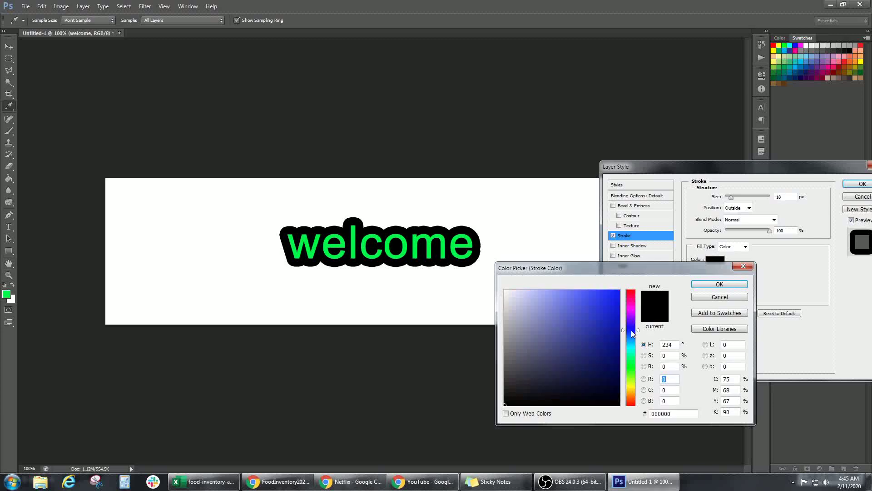
{"action": "left_click", "coordinate": [617, 291]}
{"action": "left_click", "coordinate": [701, 285]}
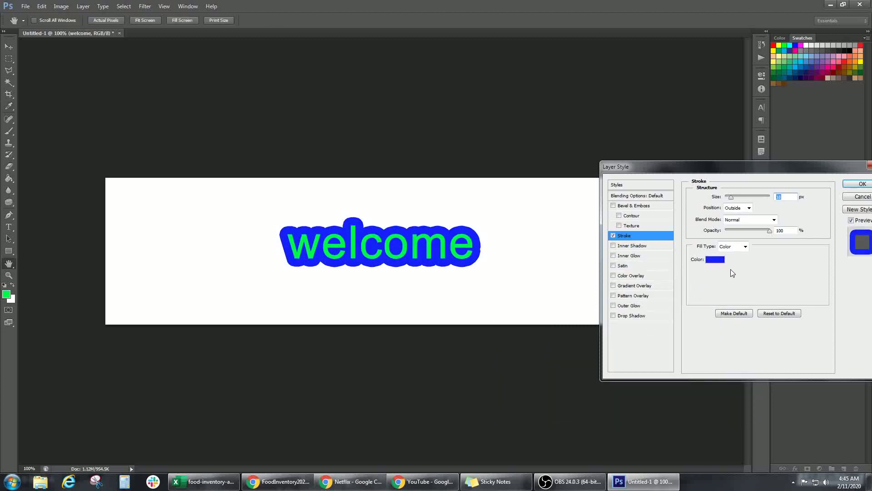
{"action": "left_click", "coordinate": [861, 184]}
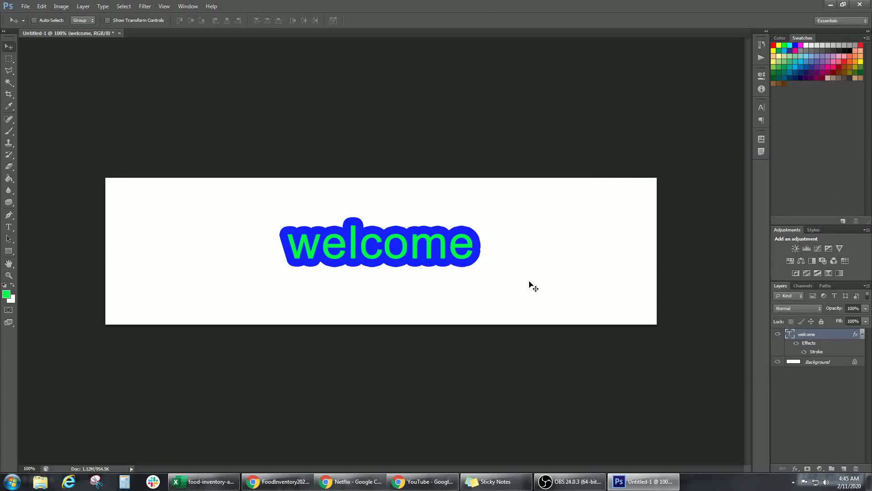
{"action": "left_click_drag", "start_coordinate": [427, 252], "coordinate": [592, 211]}
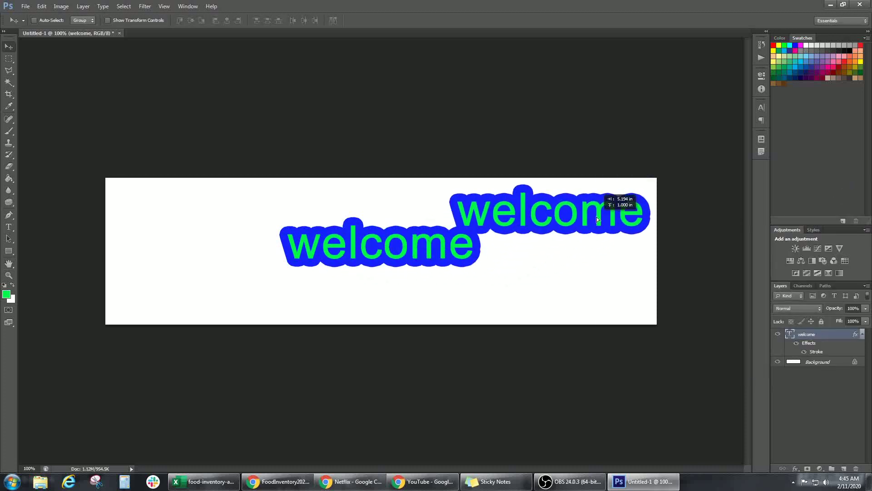
- Place duplicate welcome copies around the banner until nine fill three rows
{"action": "mouse_move", "coordinate": [581, 211]}
{"action": "left_mouse_down"}
{"action": "mouse_move", "coordinate": [589, 299]}
{"action": "mouse_move", "coordinate": [218, 298]}
{"action": "mouse_move", "coordinate": [563, 303]}
{"action": "mouse_move", "coordinate": [200, 215]}
{"action": "mouse_move", "coordinate": [296, 264]}
{"action": "mouse_move", "coordinate": [384, 287]}
{"action": "mouse_move", "coordinate": [564, 256]}
{"action": "left_mouse_up"}
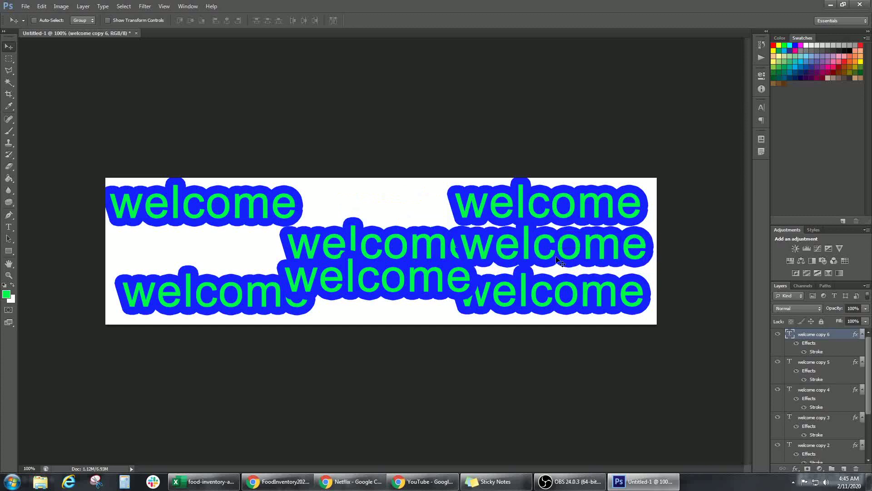
{"action": "mouse_move", "coordinate": [564, 256]}
{"action": "left_mouse_down"}
{"action": "mouse_move", "coordinate": [380, 217]}
{"action": "mouse_move", "coordinate": [221, 264]}
{"action": "left_mouse_up"}
{"action": "left_click", "coordinate": [378, 216], "text": "alt"}
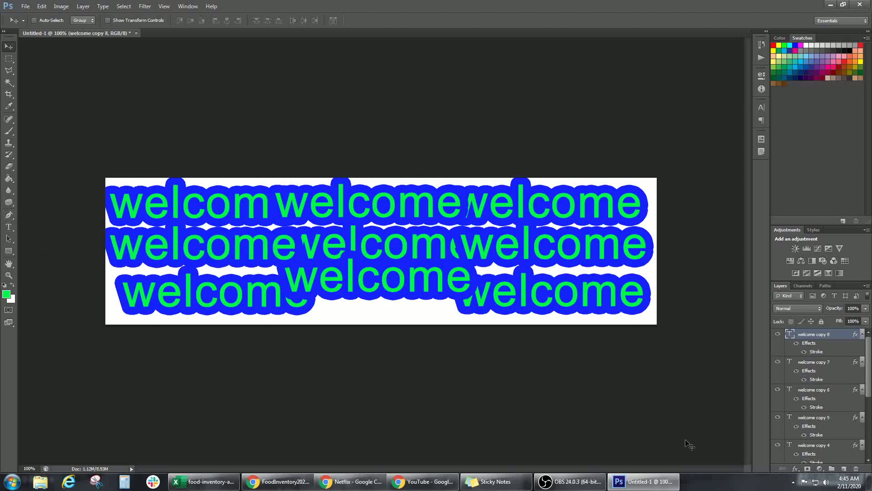
{"action": "left_click", "coordinate": [795, 468]}
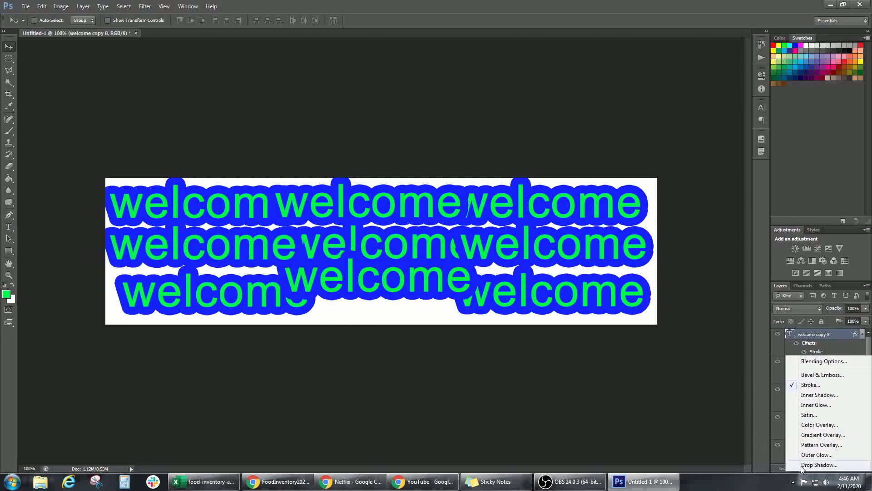
- Try drop shadow distances on the newest copy, then cancel without applying it
{"action": "left_click", "coordinate": [805, 465]}
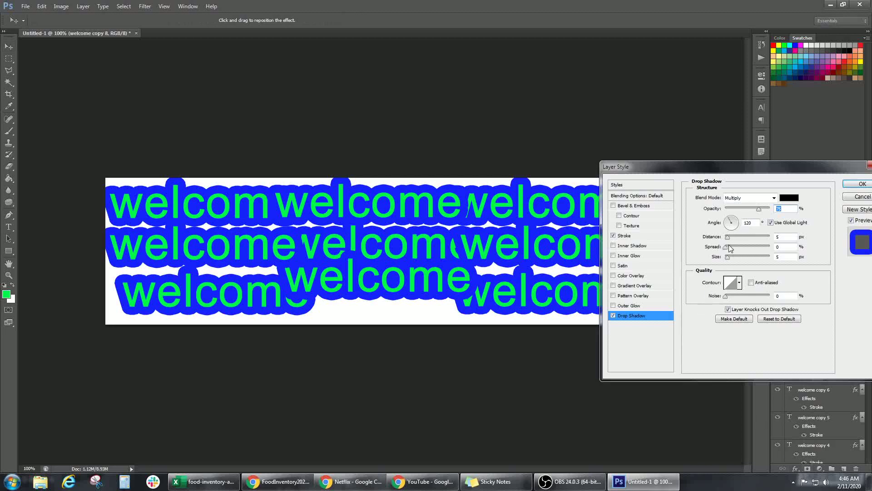
{"action": "left_click_drag", "start_coordinate": [727, 237], "coordinate": [756, 239]}
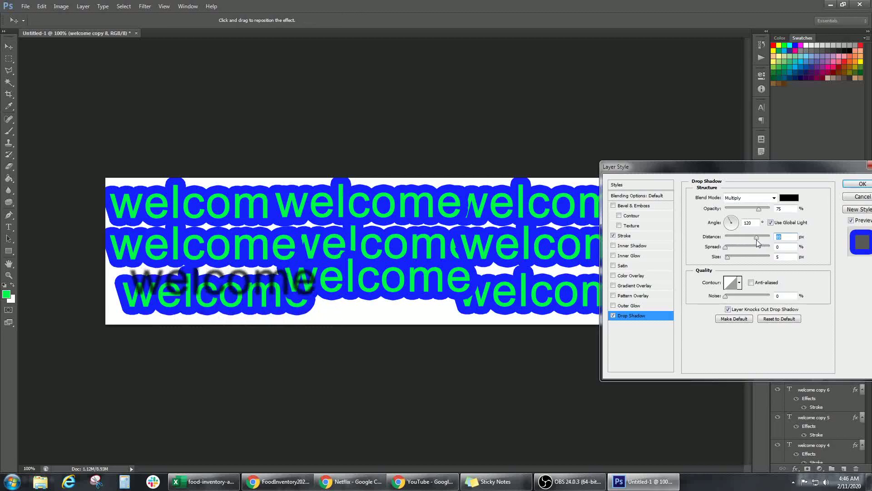
{"action": "left_click_drag", "start_coordinate": [756, 239], "coordinate": [756, 239]}
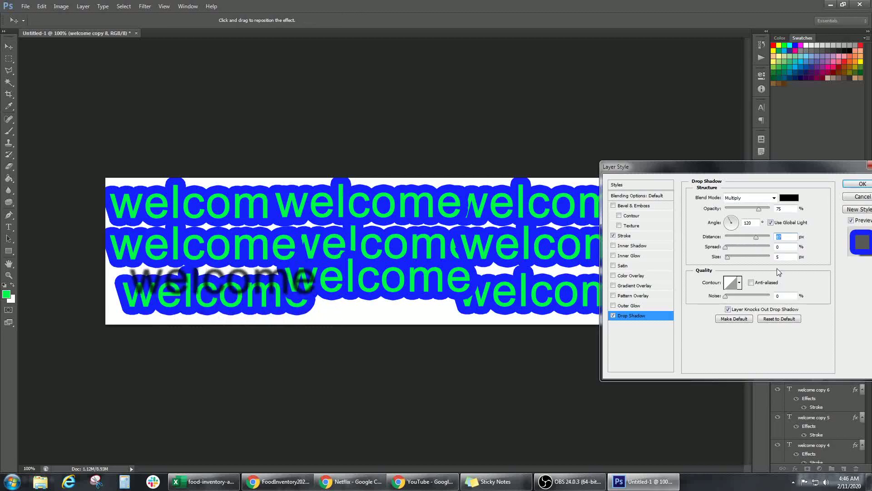
{"action": "left_click_drag", "start_coordinate": [757, 241], "coordinate": [715, 240]}
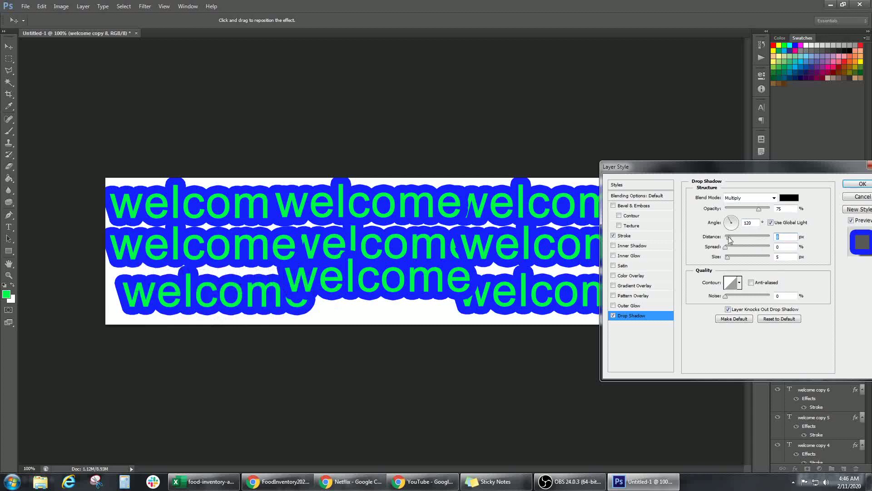
{"action": "left_click", "coordinate": [847, 200]}
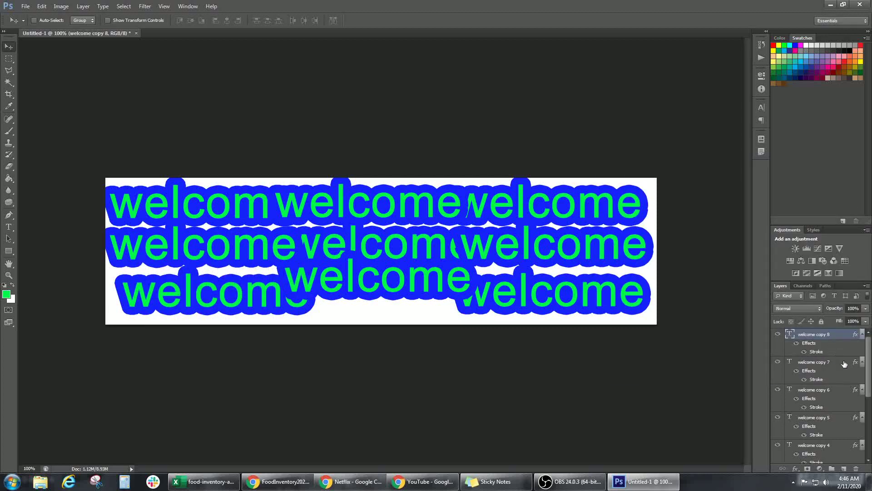
- Select welcome copy 7 through the original welcome layer in the Layers panel
{"action": "left_click", "coordinate": [807, 367], "text": "shift"}
{"action": "left_click", "coordinate": [813, 390], "text": "shift"}
{"action": "left_click_drag", "start_coordinate": [868, 375], "coordinate": [867, 389]}
{"action": "left_click", "coordinate": [823, 387], "text": "shift"}
{"action": "left_click", "coordinate": [814, 415], "text": "shift"}
{"action": "left_click_drag", "start_coordinate": [869, 393], "coordinate": [868, 408]}
{"action": "left_click", "coordinate": [862, 408], "text": "shift"}
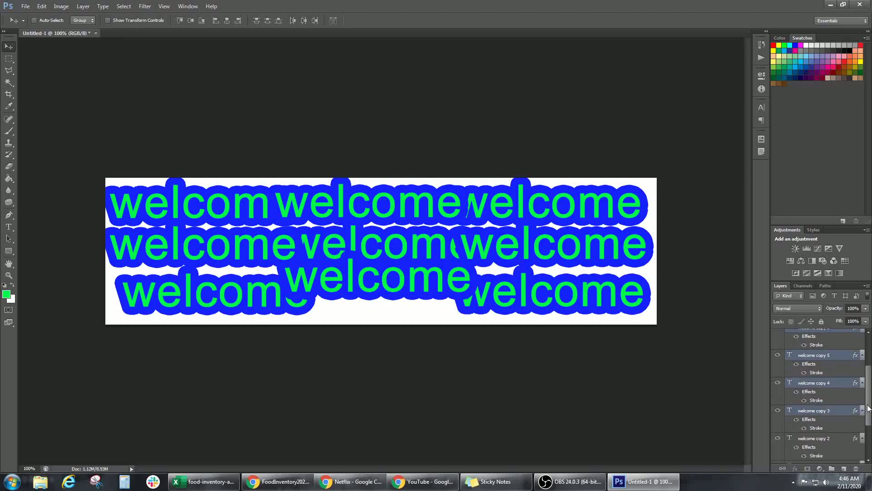
{"action": "left_click_drag", "start_coordinate": [869, 408], "coordinate": [868, 439]}
{"action": "left_click", "coordinate": [832, 412], "text": "shift"}
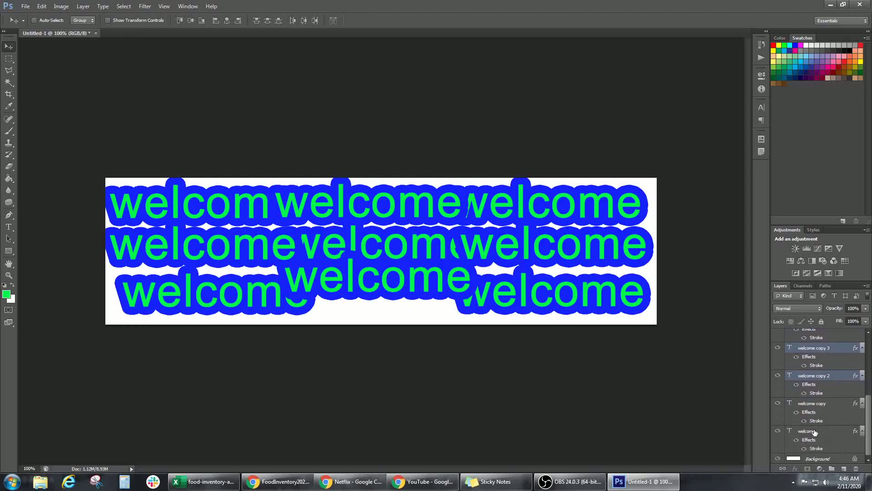
{"action": "left_click", "coordinate": [815, 432], "text": "ctrl"}
{"action": "left_click", "coordinate": [813, 405], "text": "ctrl"}
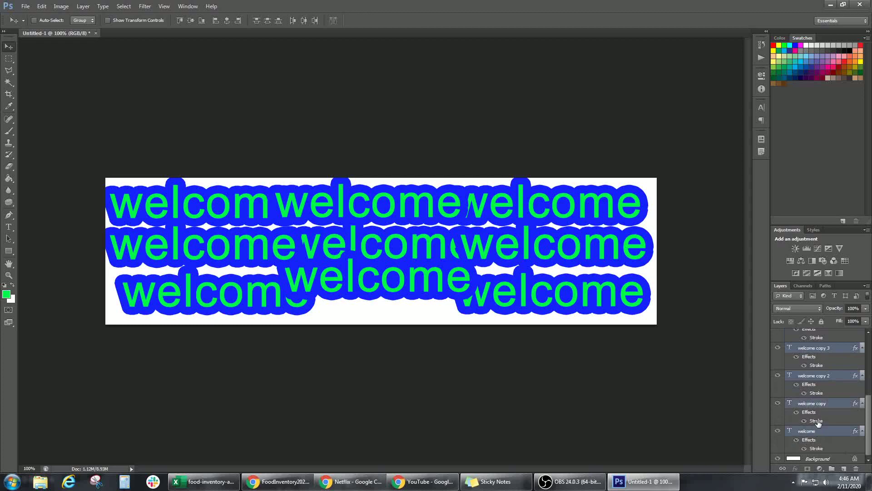
- Nudge the selection, exclude welcome copy 8, and delete the other copies
{"action": "left_click_drag", "start_coordinate": [435, 280], "coordinate": [439, 281]}
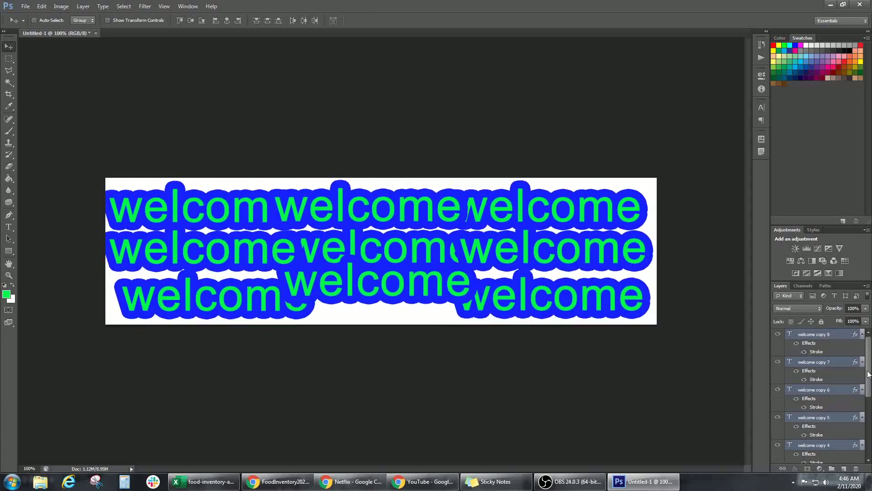
{"action": "left_click", "coordinate": [822, 337], "text": "ctrl"}
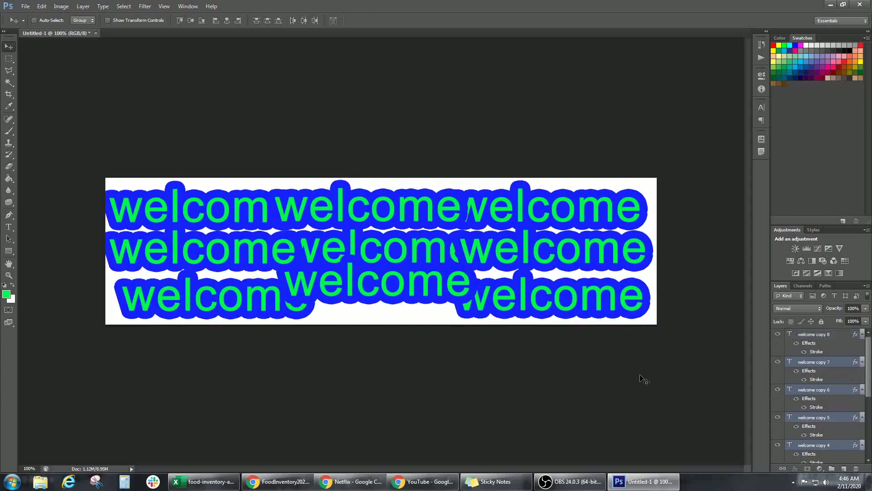
{"action": "key", "text": "Delete"}
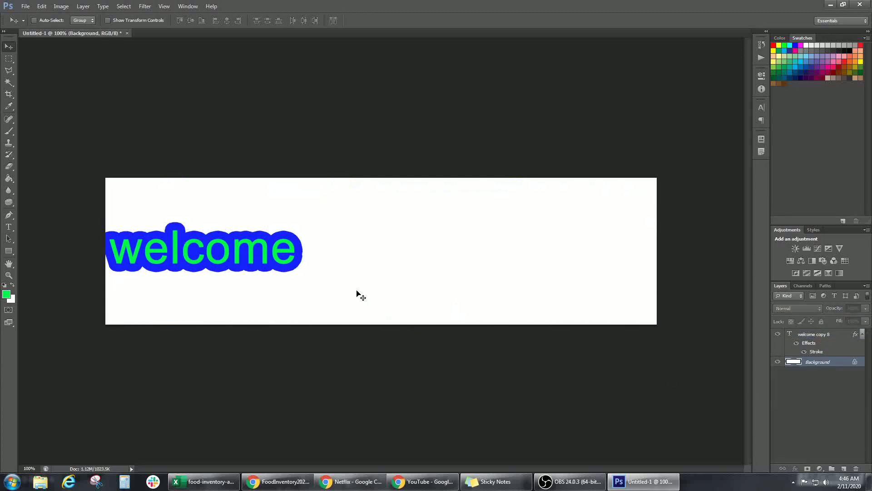
- Centre welcome copy 8 on the banner and add a drop shadow to it
{"action": "left_click_drag", "start_coordinate": [236, 248], "coordinate": [347, 254]}
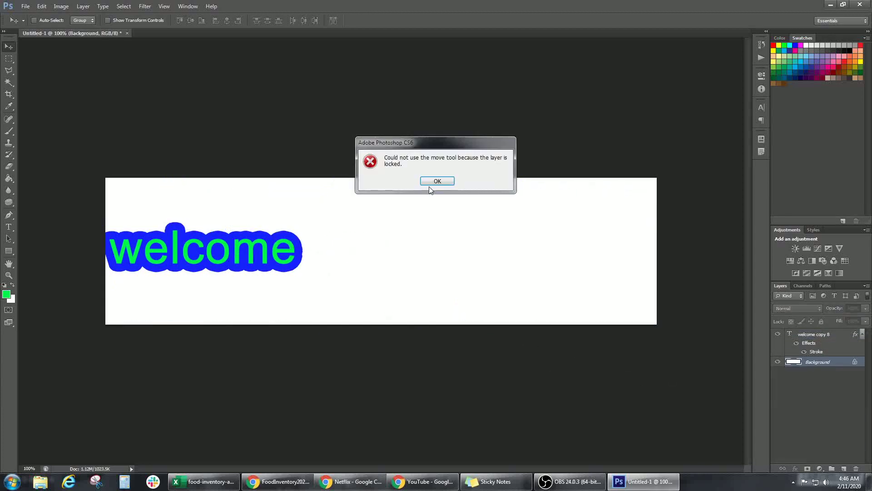
{"action": "left_click", "coordinate": [430, 183]}
{"action": "right_click", "coordinate": [192, 250]}
{"action": "left_click", "coordinate": [190, 241]}
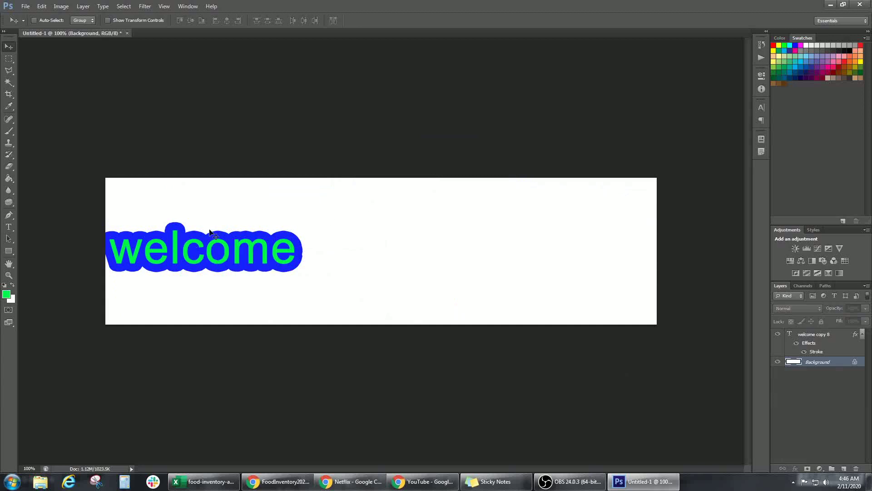
{"action": "left_click", "coordinate": [796, 333]}
{"action": "mouse_move", "coordinate": [240, 257]}
{"action": "left_mouse_down"}
{"action": "mouse_move", "coordinate": [418, 257]}
{"action": "mouse_move", "coordinate": [412, 249]}
{"action": "left_mouse_up"}
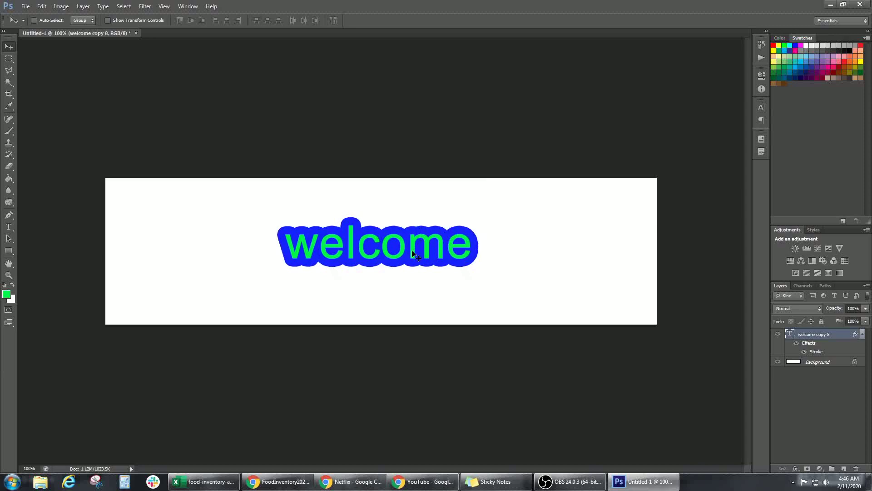
{"action": "left_click", "coordinate": [795, 468]}
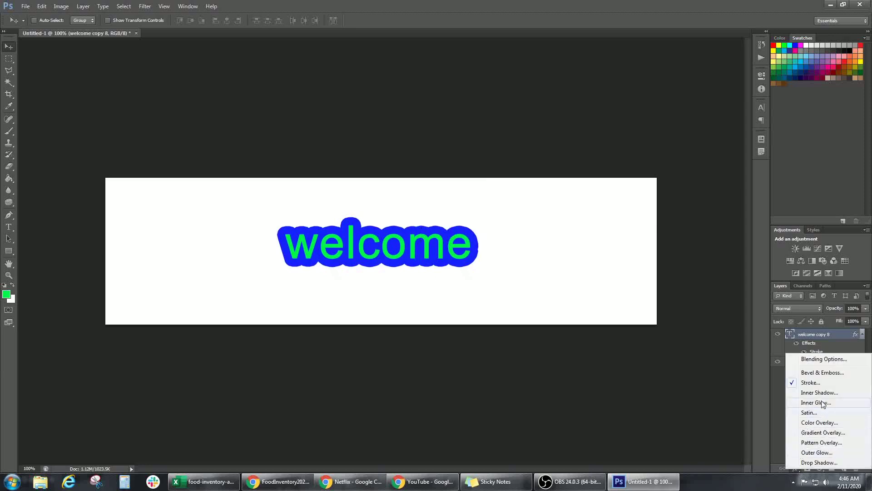
{"action": "left_click", "coordinate": [806, 462]}
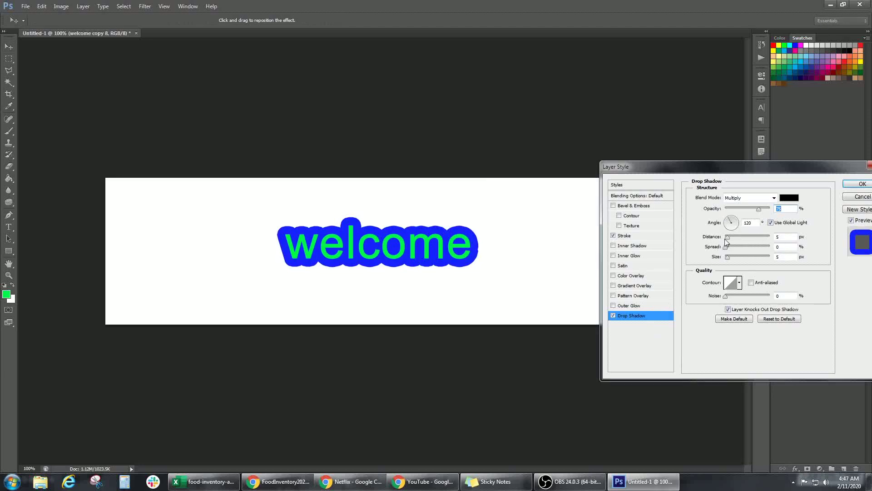
- Adjust the drop shadow distance and position, then replace it with an outer glow
{"action": "left_click_drag", "start_coordinate": [728, 237], "coordinate": [763, 245]}
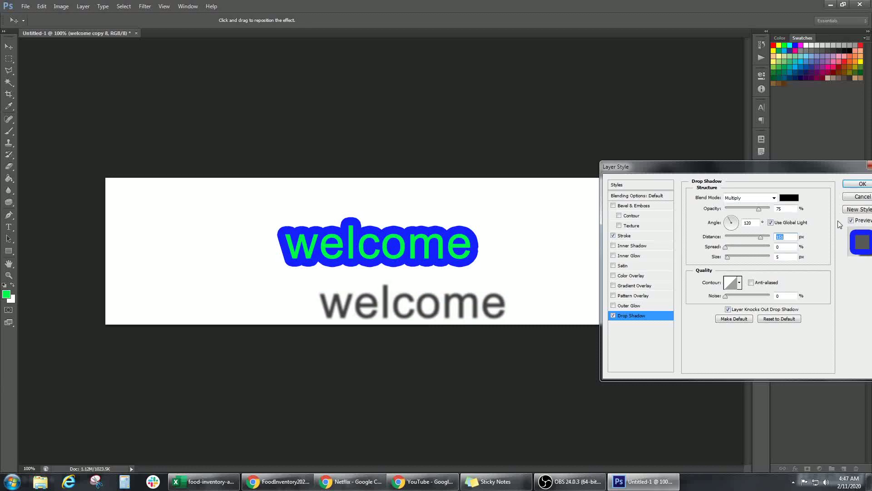
{"action": "mouse_move", "coordinate": [407, 245]}
{"action": "left_mouse_down"}
{"action": "mouse_move", "coordinate": [409, 230]}
{"action": "mouse_move", "coordinate": [351, 225]}
{"action": "mouse_move", "coordinate": [267, 236]}
{"action": "mouse_move", "coordinate": [253, 213]}
{"action": "mouse_move", "coordinate": [280, 194]}
{"action": "mouse_move", "coordinate": [222, 213]}
{"action": "mouse_move", "coordinate": [174, 203]}
{"action": "mouse_move", "coordinate": [191, 183]}
{"action": "mouse_move", "coordinate": [259, 188]}
{"action": "mouse_move", "coordinate": [228, 207]}
{"action": "mouse_move", "coordinate": [226, 256]}
{"action": "mouse_move", "coordinate": [227, 209]}
{"action": "mouse_move", "coordinate": [539, 211]}
{"action": "mouse_move", "coordinate": [581, 275]}
{"action": "mouse_move", "coordinate": [450, 301]}
{"action": "left_mouse_up"}
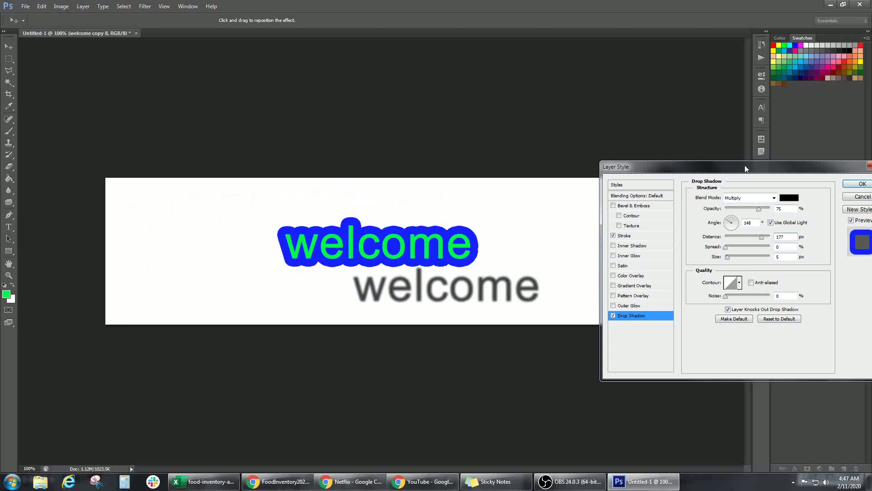
{"action": "left_click_drag", "start_coordinate": [745, 168], "coordinate": [772, 87]}
{"action": "mouse_move", "coordinate": [511, 290]}
{"action": "left_mouse_down"}
{"action": "mouse_move", "coordinate": [590, 256]}
{"action": "mouse_move", "coordinate": [559, 209]}
{"action": "mouse_move", "coordinate": [282, 207]}
{"action": "mouse_move", "coordinate": [266, 268]}
{"action": "mouse_move", "coordinate": [400, 300]}
{"action": "mouse_move", "coordinate": [528, 282]}
{"action": "mouse_move", "coordinate": [552, 222]}
{"action": "mouse_move", "coordinate": [400, 204]}
{"action": "mouse_move", "coordinate": [405, 195]}
{"action": "mouse_move", "coordinate": [515, 210]}
{"action": "mouse_move", "coordinate": [549, 249]}
{"action": "mouse_move", "coordinate": [541, 296]}
{"action": "mouse_move", "coordinate": [331, 290]}
{"action": "left_mouse_up"}
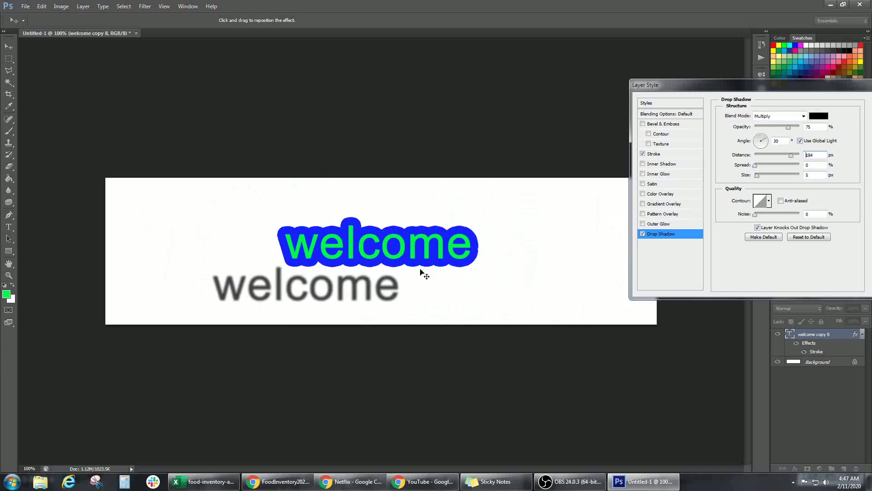
{"action": "left_click", "coordinate": [642, 233]}
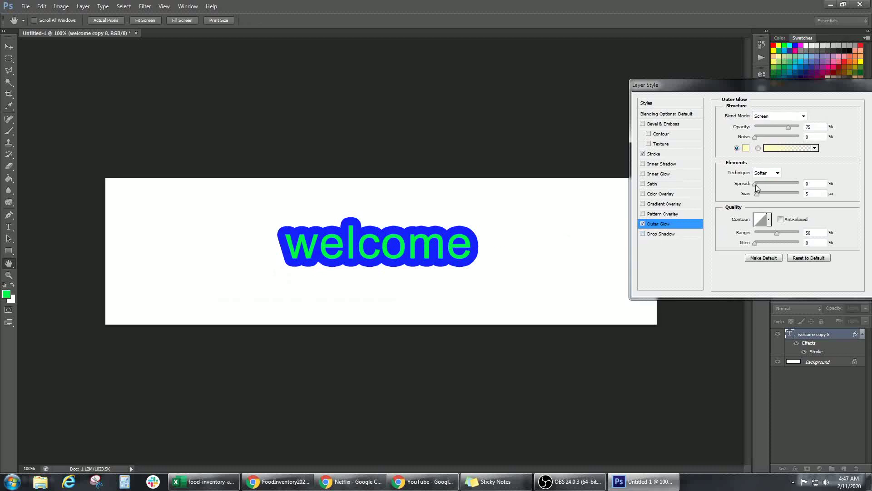
- Set the outer glow to near-black and experiment with its size and spread
{"action": "left_click_drag", "start_coordinate": [757, 194], "coordinate": [759, 194]}
{"action": "left_click", "coordinate": [746, 148]}
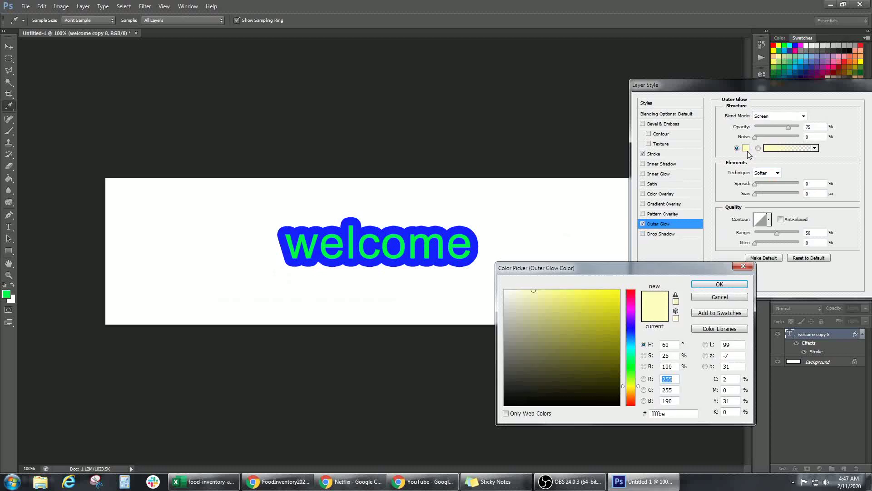
{"action": "left_click", "coordinate": [506, 403]}
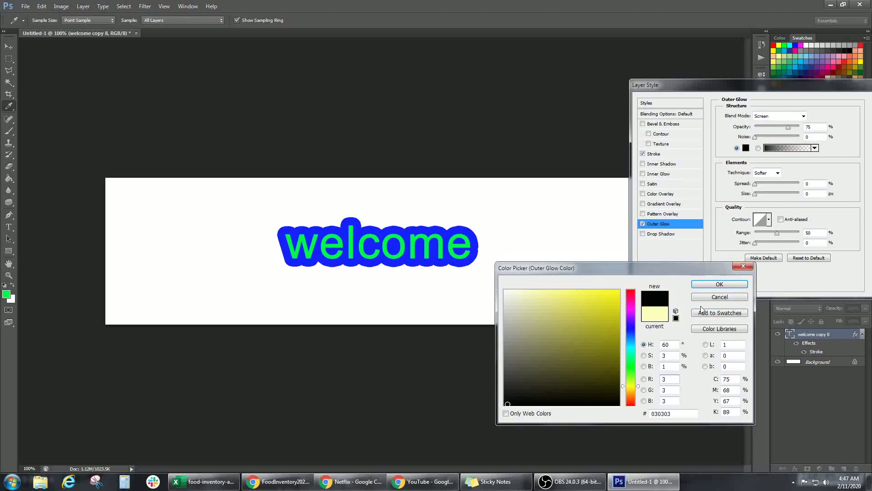
{"action": "left_click", "coordinate": [718, 284]}
{"action": "left_click_drag", "start_coordinate": [753, 183], "coordinate": [764, 194]}
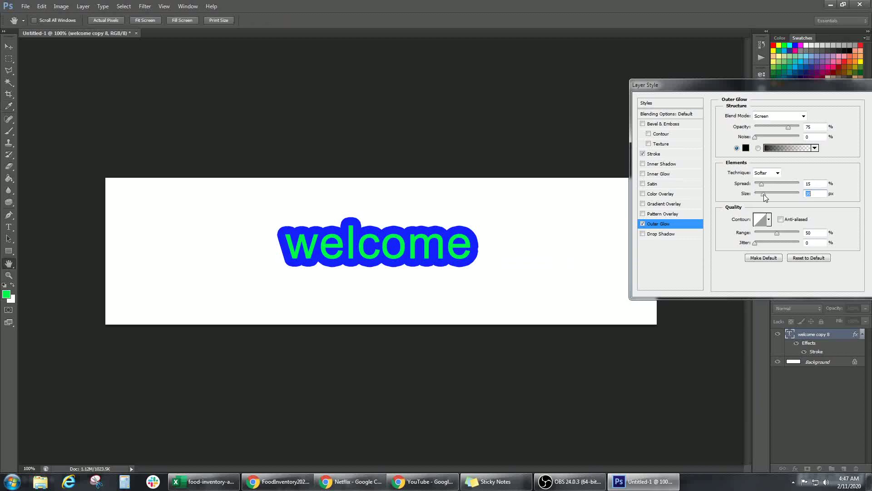
{"action": "left_click_drag", "start_coordinate": [761, 183], "coordinate": [753, 184]}
- Change the glow to bright yellow with spread 100, then turn the outer glow off
{"action": "left_click", "coordinate": [746, 148]}
{"action": "left_click", "coordinate": [617, 290]}
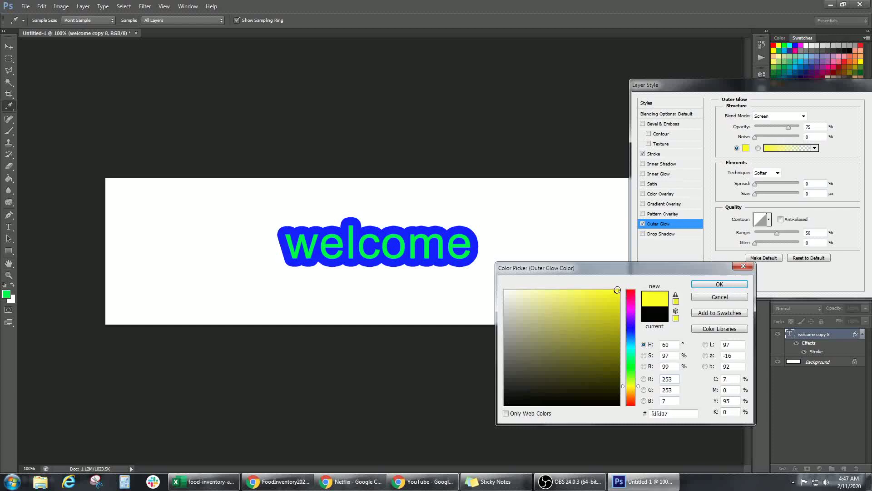
{"action": "left_click", "coordinate": [719, 284]}
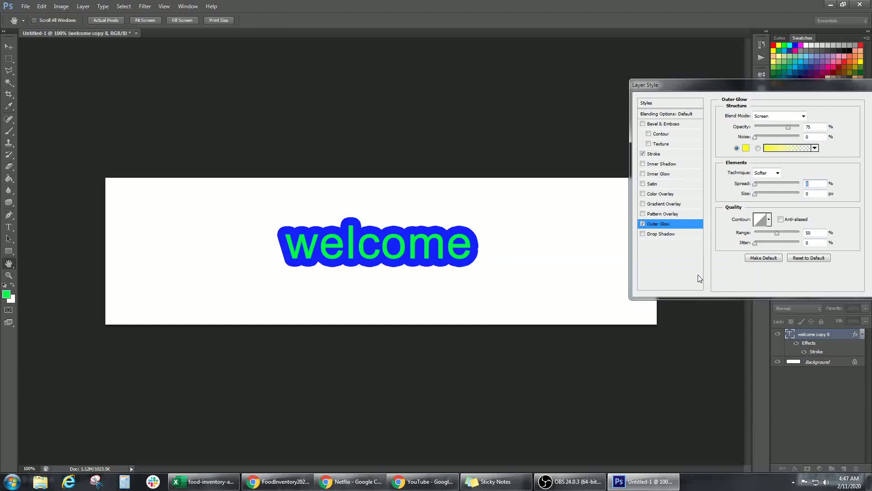
{"action": "left_click_drag", "start_coordinate": [754, 183], "coordinate": [800, 183]}
{"action": "key", "text": "Tab"}
{"action": "left_click", "coordinate": [811, 137]}
{"action": "left_click", "coordinate": [642, 224]}
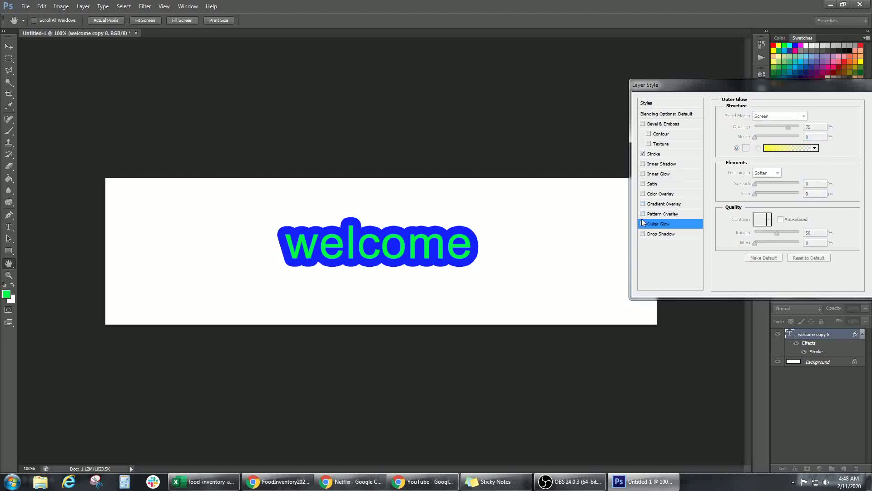
- Apply a Pattern Overlay and preview several patterns, including a light grey texture
{"action": "left_click", "coordinate": [645, 214]}
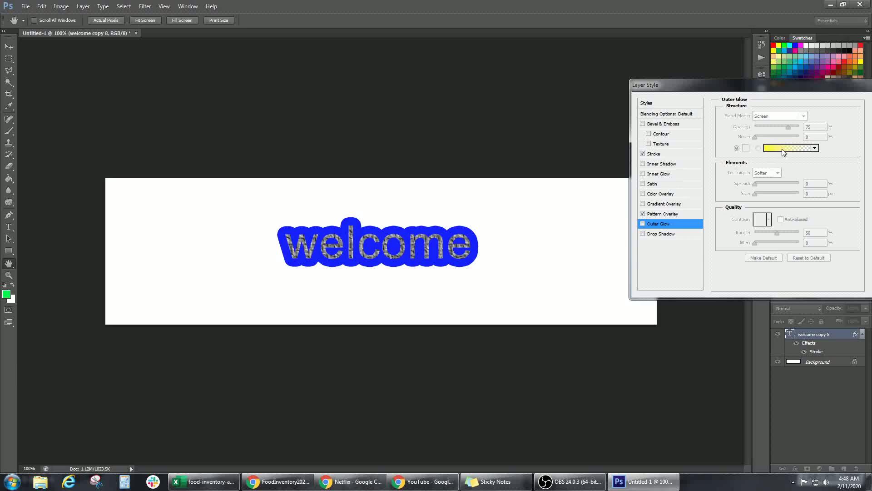
{"action": "left_click", "coordinate": [662, 214]}
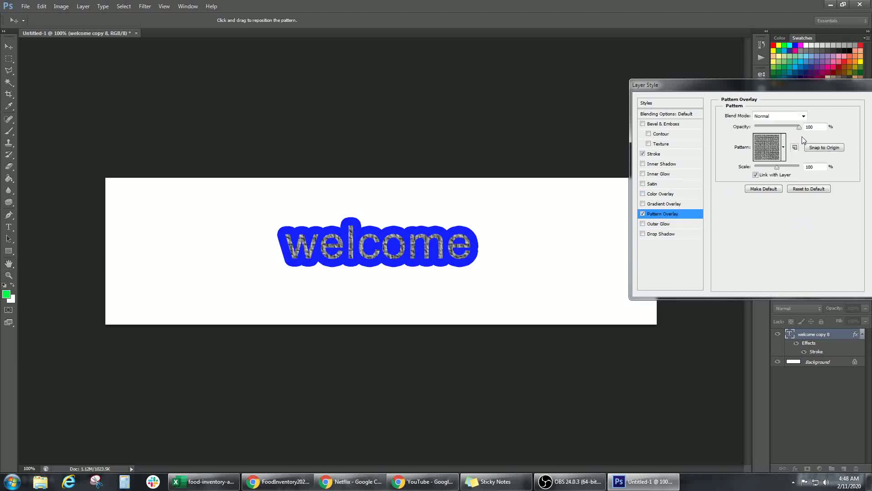
{"action": "left_click", "coordinate": [783, 147]}
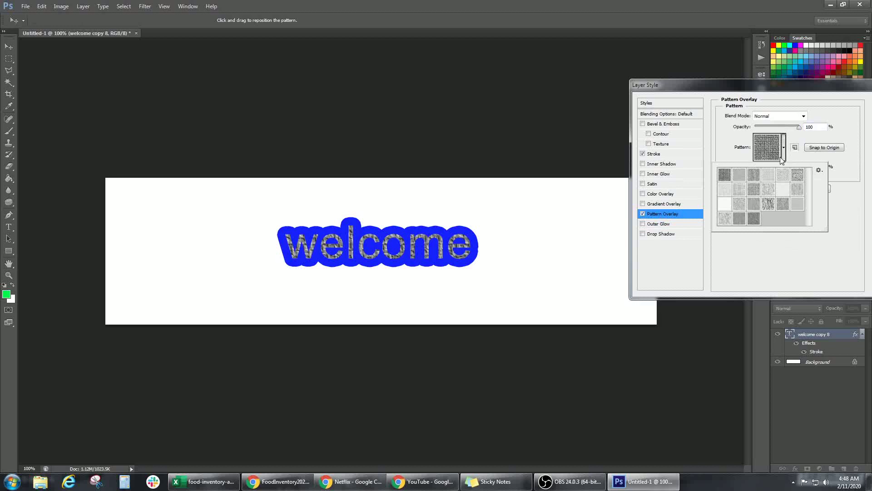
{"action": "left_click", "coordinate": [752, 176]}
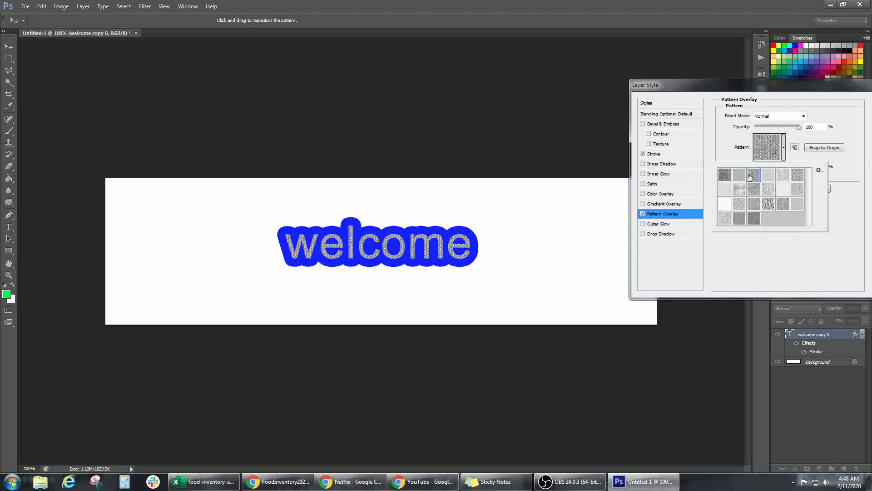
{"action": "left_click", "coordinate": [783, 189]}
{"action": "left_click", "coordinate": [754, 204]}
{"action": "left_click", "coordinate": [724, 219]}
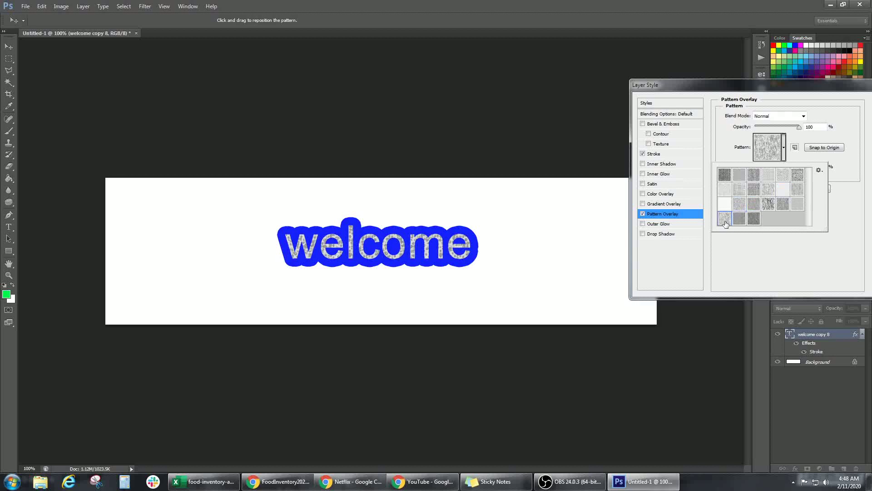
{"action": "left_click", "coordinate": [739, 220]}
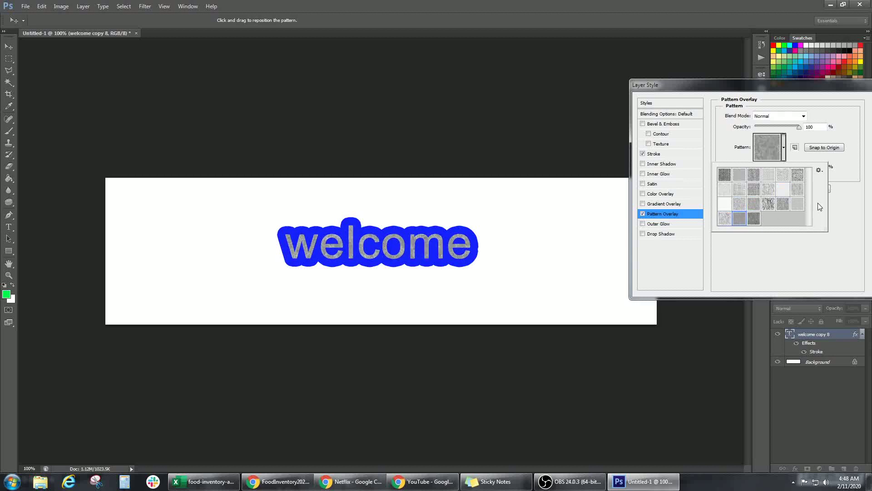
- Save the current pattern as a new preset, close the picker, and disable the overlay
{"action": "left_click", "coordinate": [819, 171]}
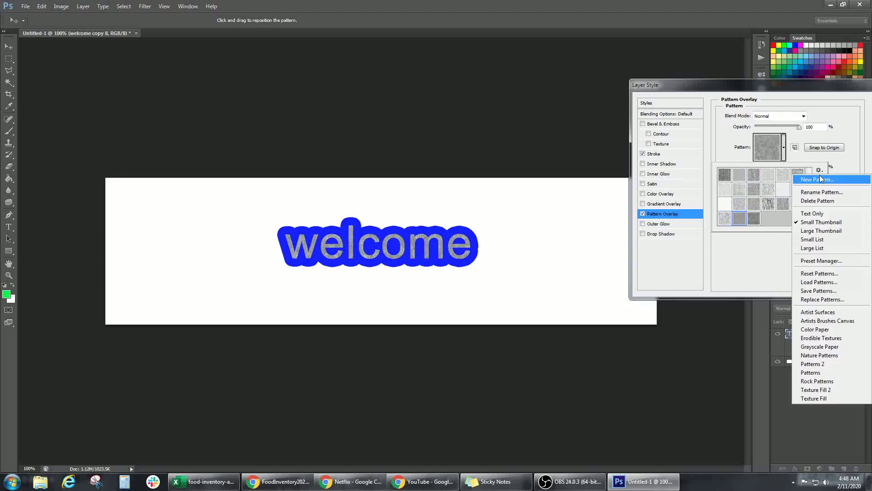
{"action": "left_click", "coordinate": [819, 178]}
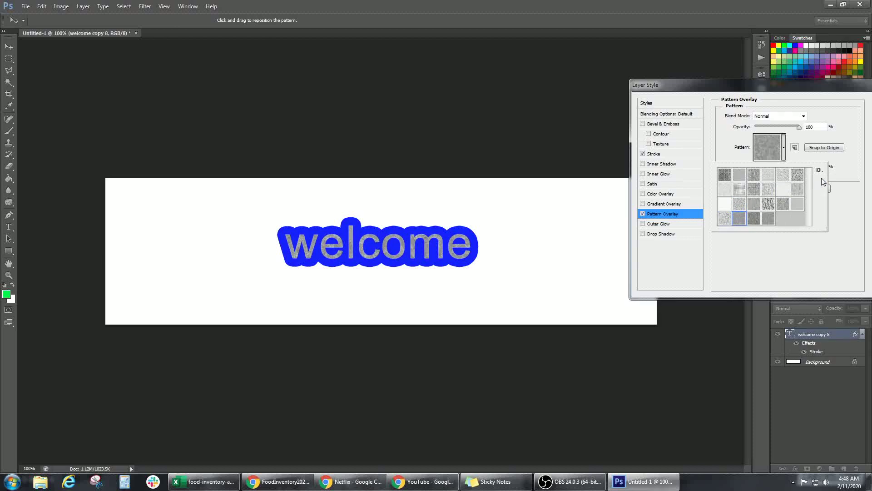
{"action": "left_click", "coordinate": [819, 171]}
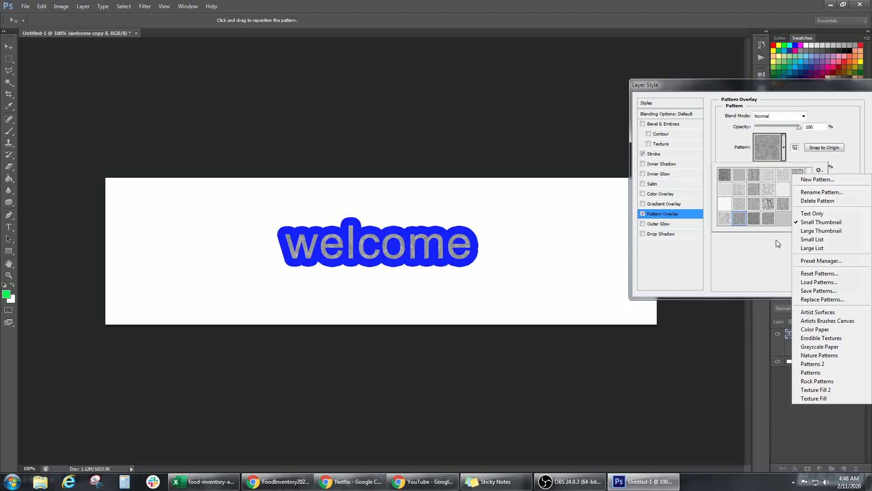
{"action": "left_click", "coordinate": [772, 258]}
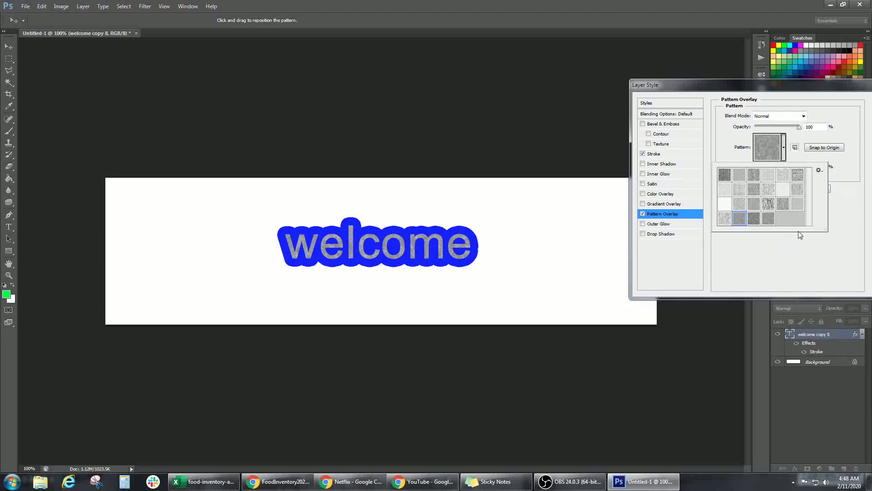
{"action": "left_click", "coordinate": [822, 150]}
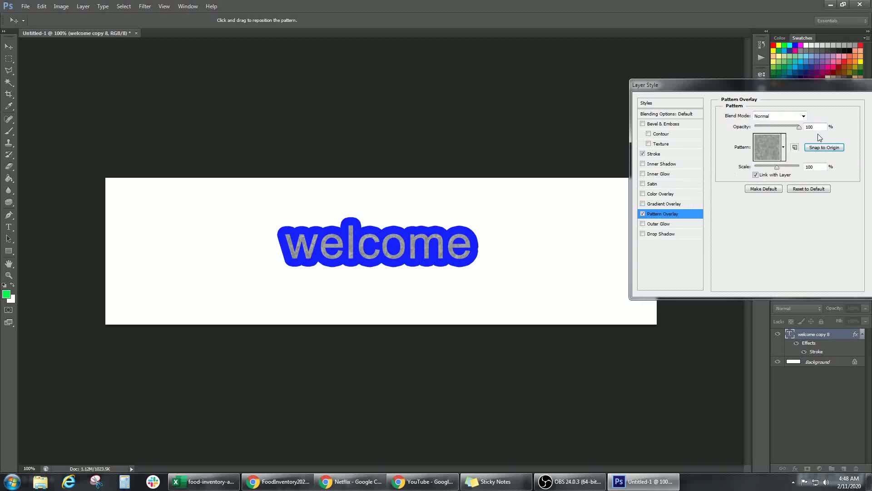
{"action": "left_click", "coordinate": [642, 215]}
- Replace Pattern Overlay with Gradient Overlay, preview several gradient presets, then cancel the Gradient Editor
{"action": "left_click", "coordinate": [643, 214]}
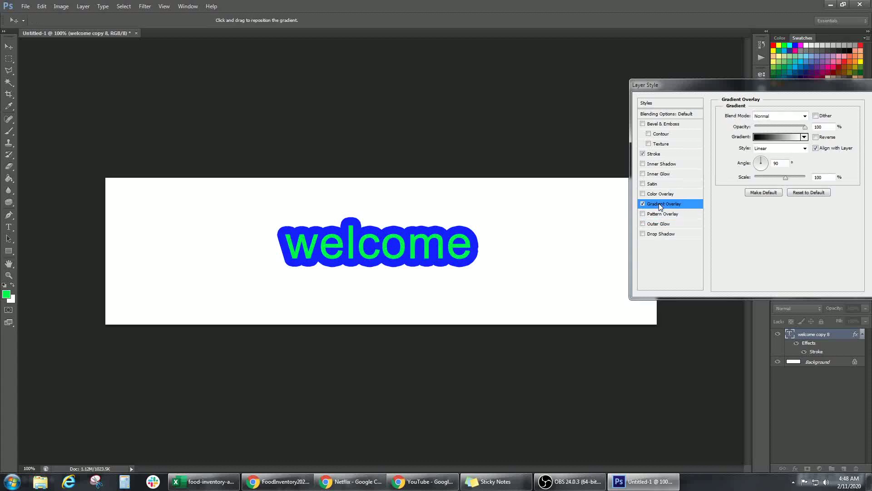
{"action": "left_click", "coordinate": [793, 136]}
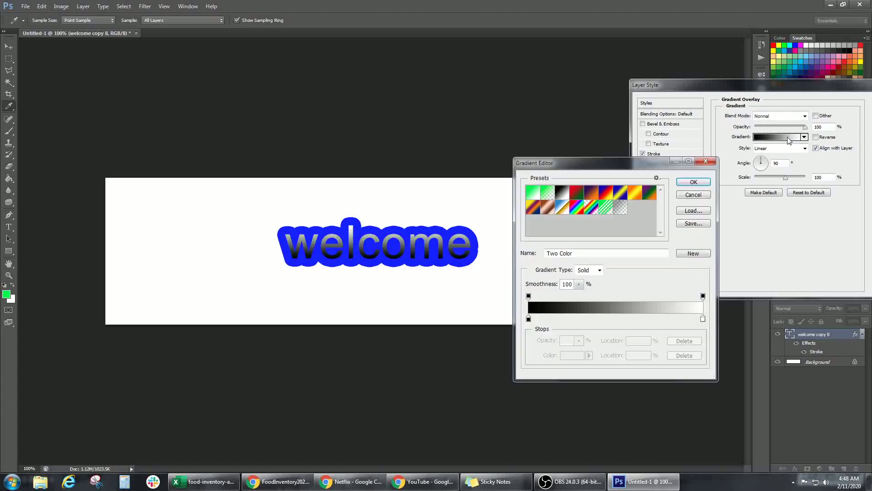
{"action": "left_click", "coordinate": [642, 194]}
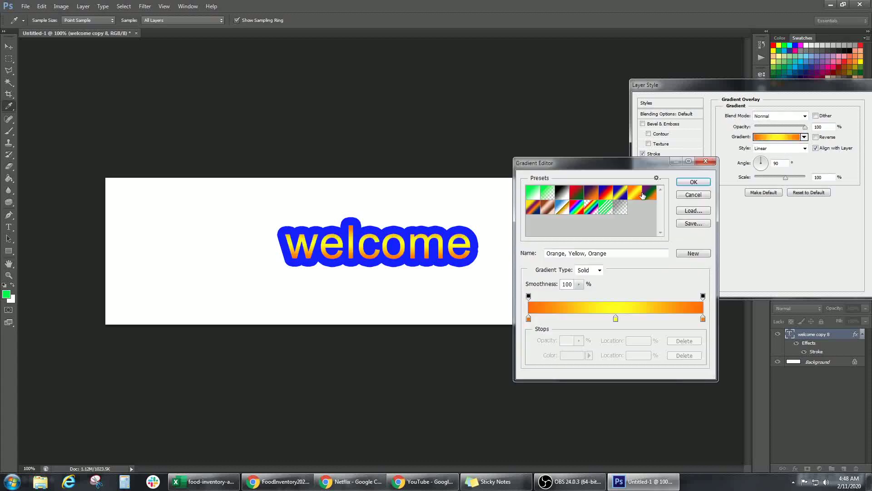
{"action": "left_click", "coordinate": [592, 199]}
{"action": "left_click", "coordinate": [604, 198]}
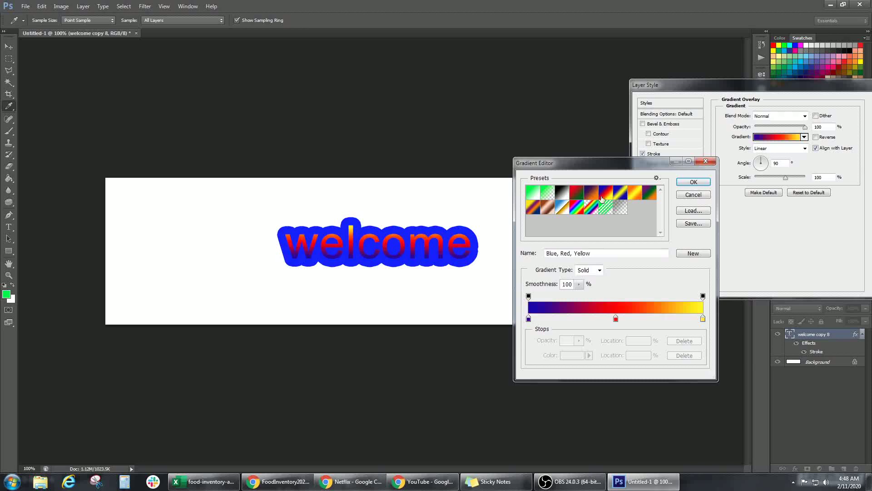
{"action": "left_click", "coordinate": [563, 196]}
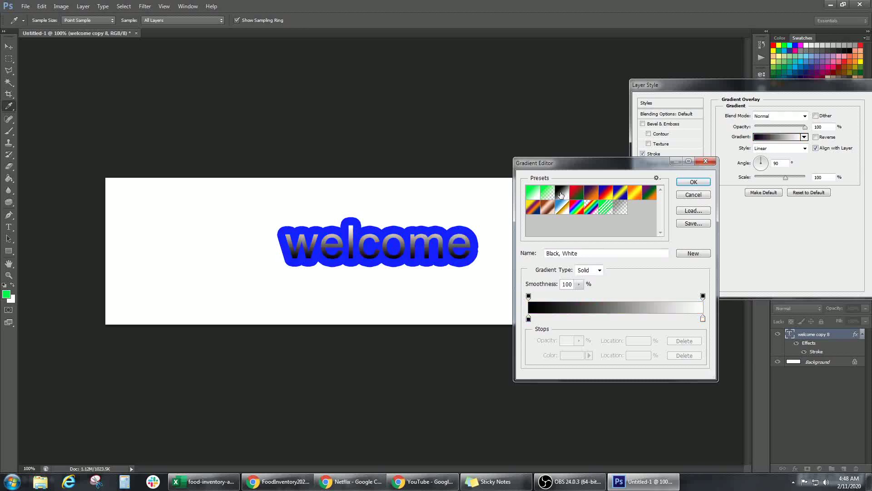
{"action": "left_click", "coordinate": [535, 193]}
{"action": "left_click", "coordinate": [693, 194]}
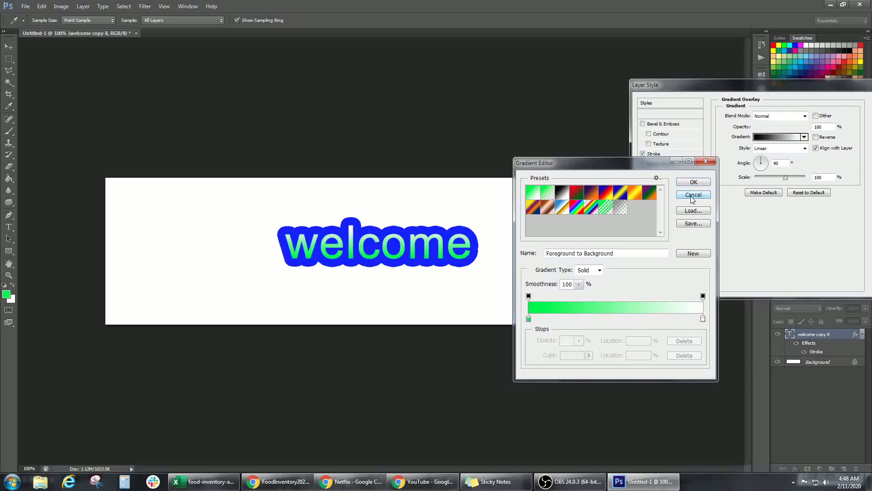
- Try a Color Overlay in magenta and blue-green hues, then cancel it and switch it off
{"action": "left_click", "coordinate": [642, 203]}
{"action": "left_click", "coordinate": [818, 116]}
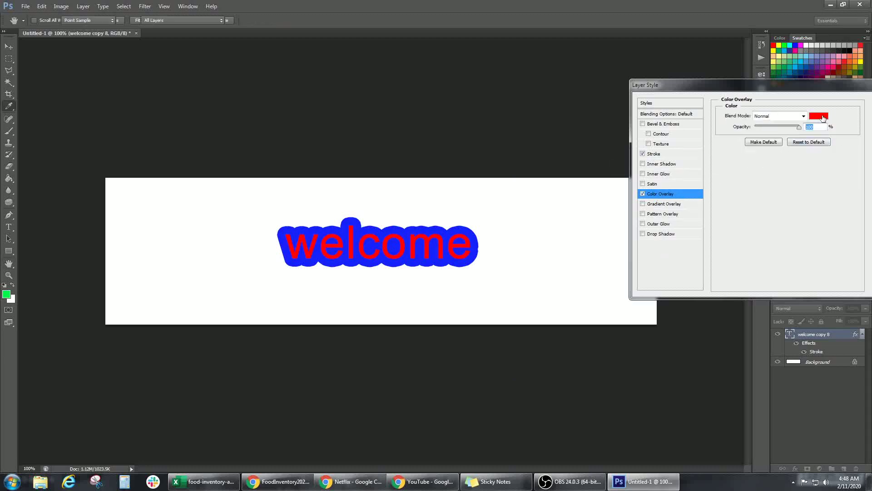
{"action": "left_click", "coordinate": [631, 309]}
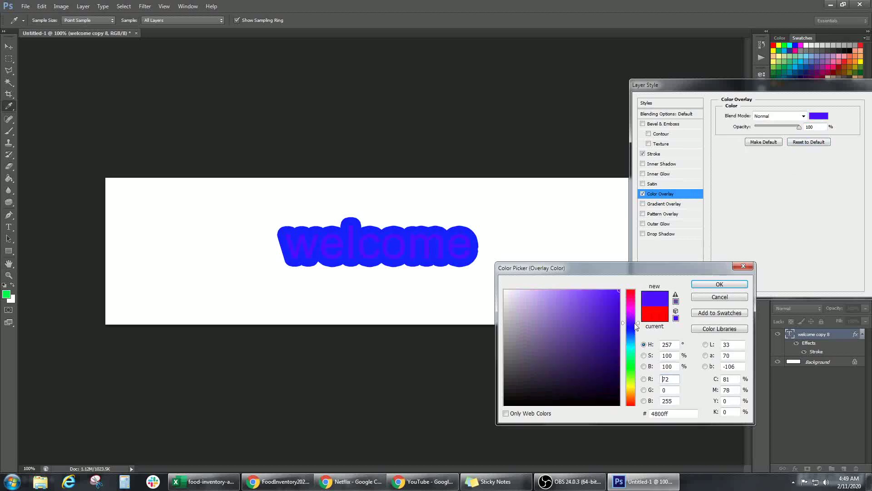
{"action": "mouse_move", "coordinate": [640, 309]}
{"action": "left_mouse_down"}
{"action": "mouse_move", "coordinate": [640, 380]}
{"action": "mouse_move", "coordinate": [637, 327]}
{"action": "left_mouse_up"}
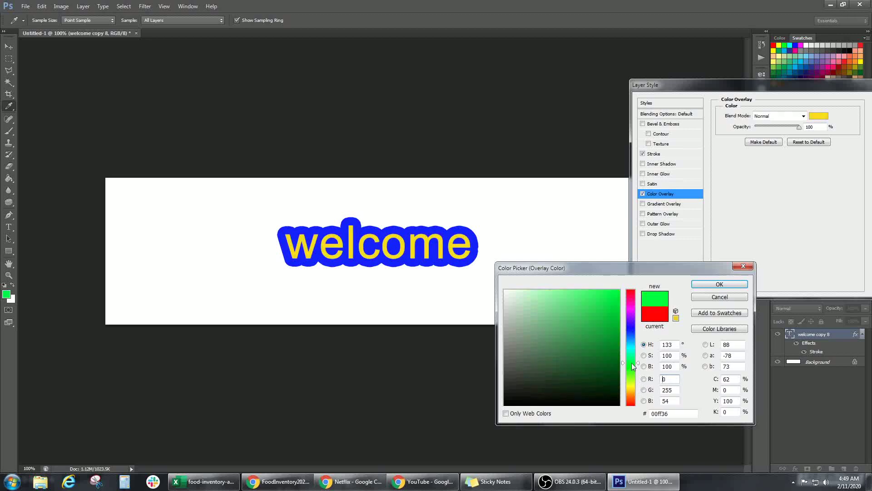
{"action": "left_click", "coordinate": [694, 298]}
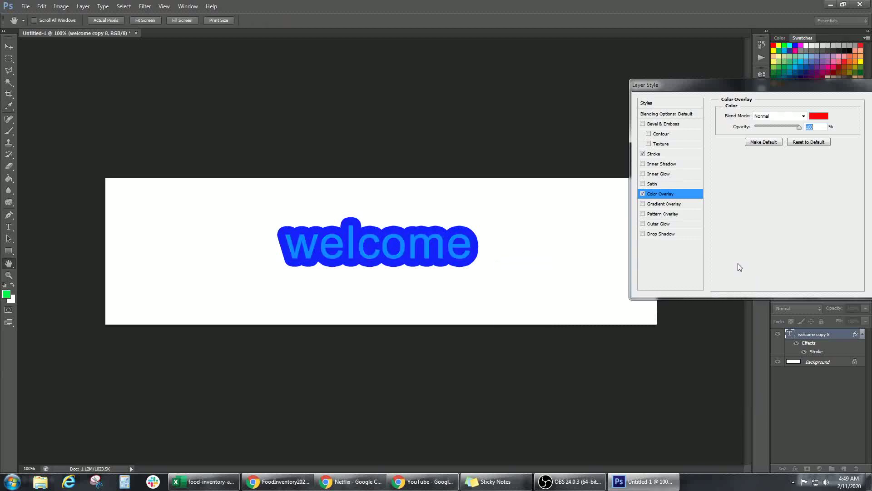
{"action": "left_click", "coordinate": [642, 194]}
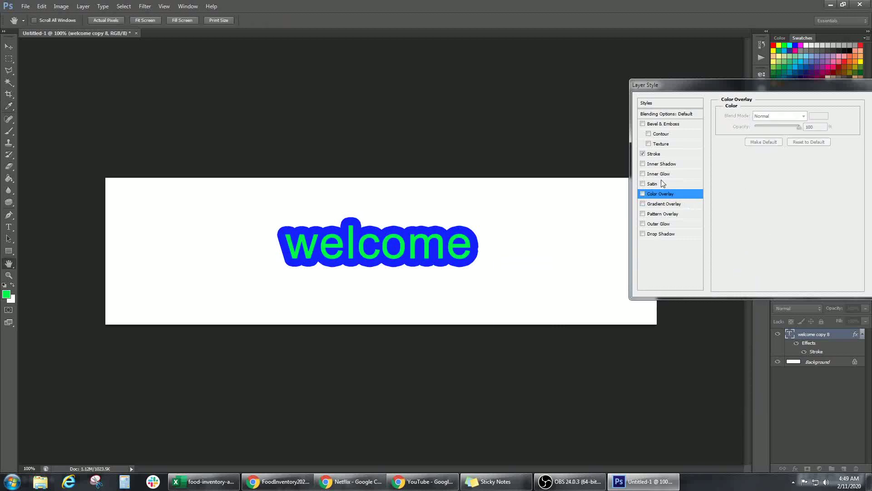
{"action": "left_click_drag", "start_coordinate": [800, 89], "coordinate": [711, 94]}
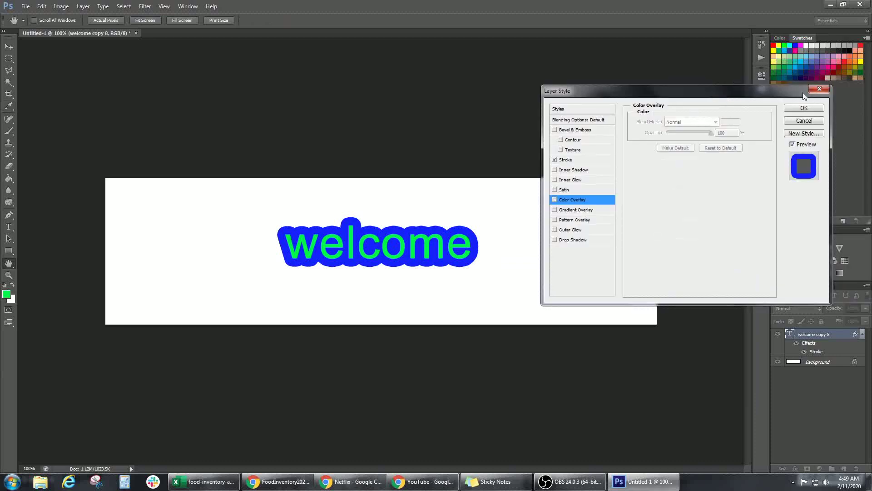
- Apply the Layer Style, keeping only the blue stroke around the green text
{"action": "left_click", "coordinate": [817, 89]}
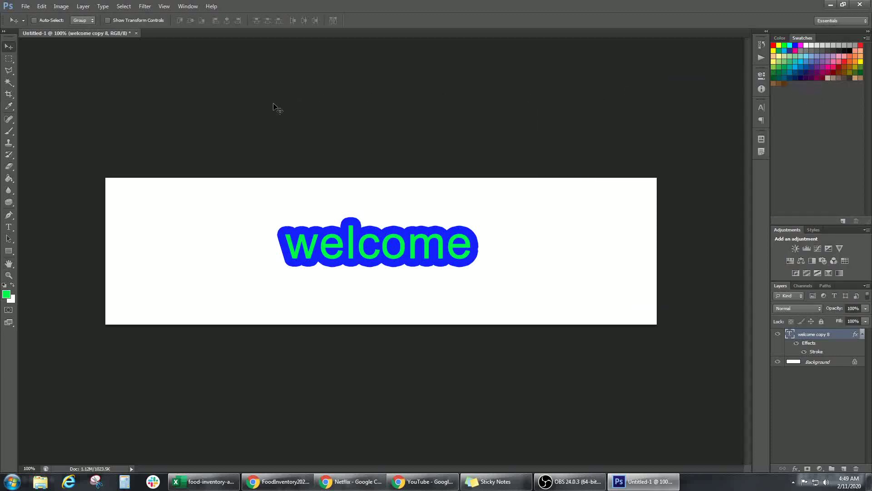